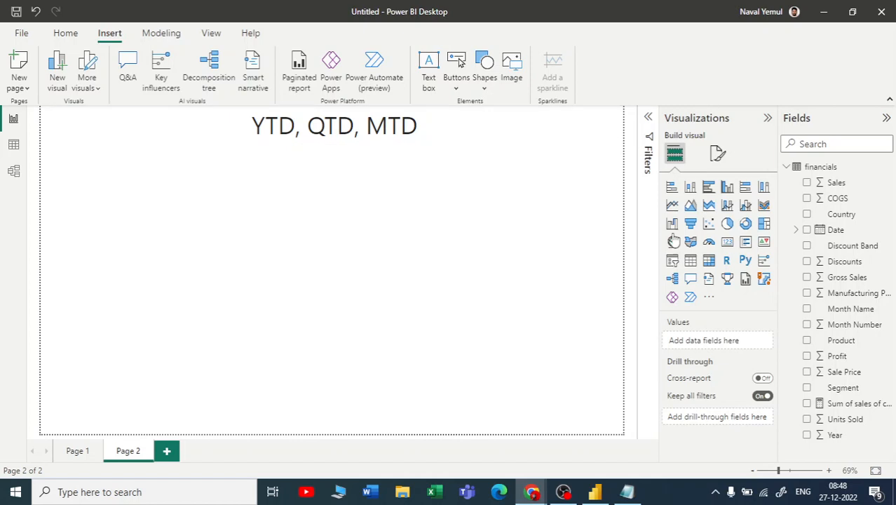
# Step: Switch to Google Chrome, search Google for "TCS SHARE PRICE" and view the stock chart's YTD range
pyautogui.moveTo(532, 492)
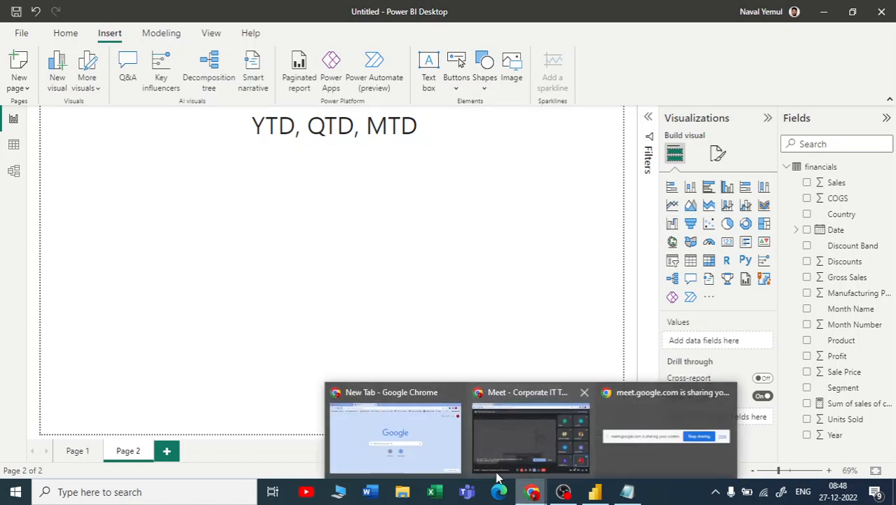
pyautogui.click(420, 449)
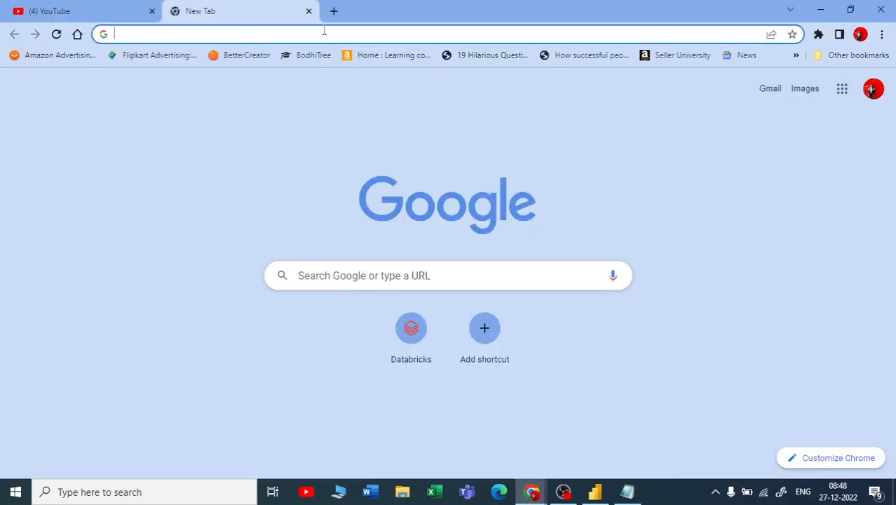
pyautogui.click(324, 32)
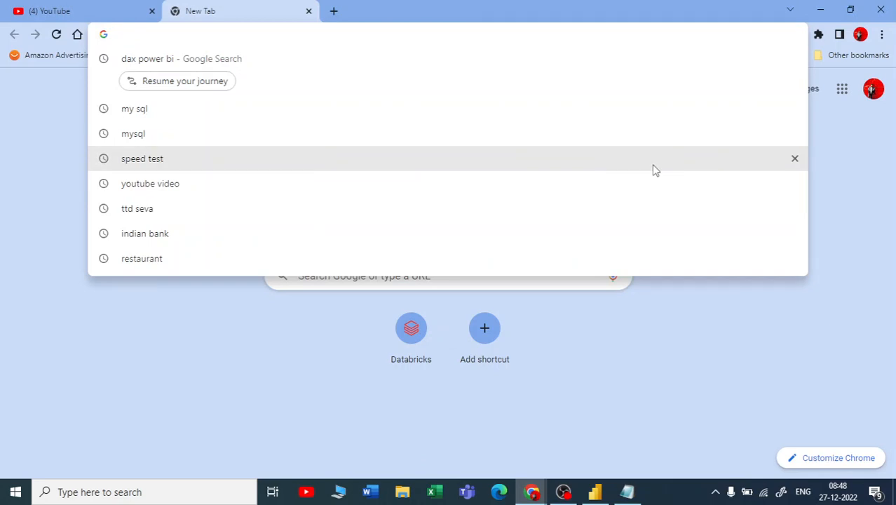
pyautogui.write('TCS ')
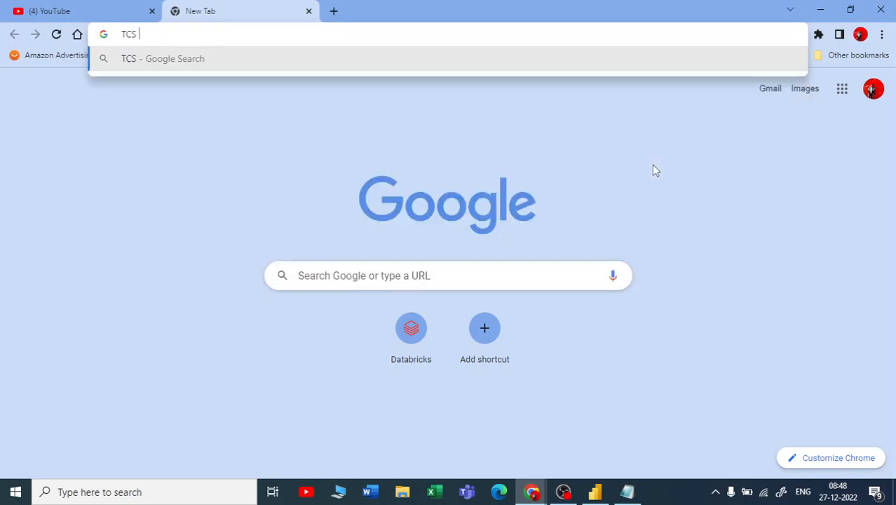
pyautogui.write('SHARE PRICE')
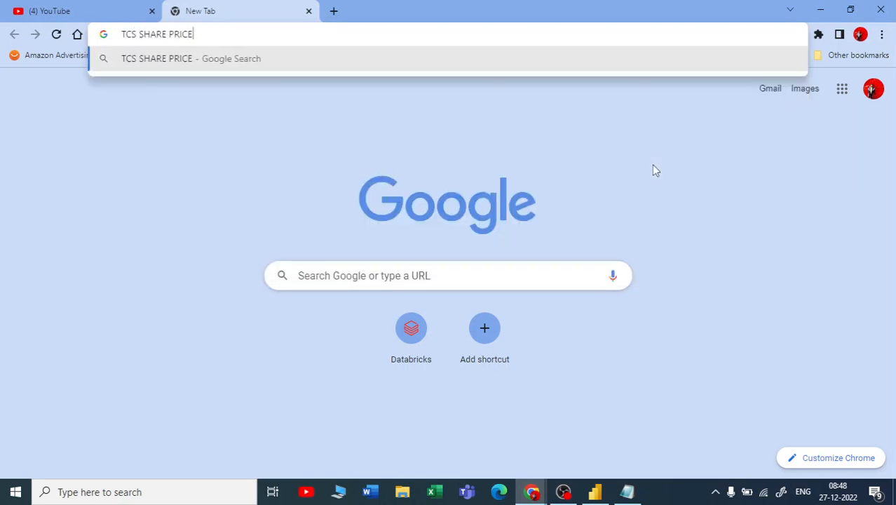
pyautogui.press('Return')
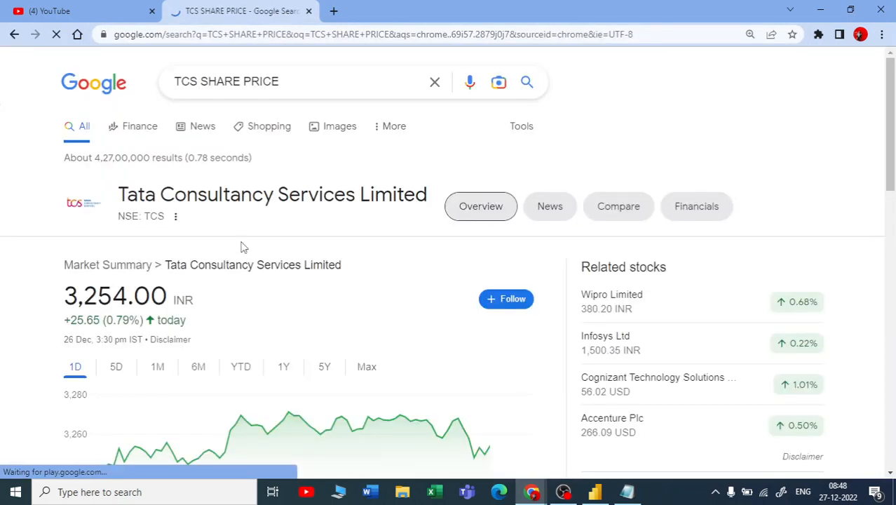
pyautogui.scroll(-2, 281, 316)
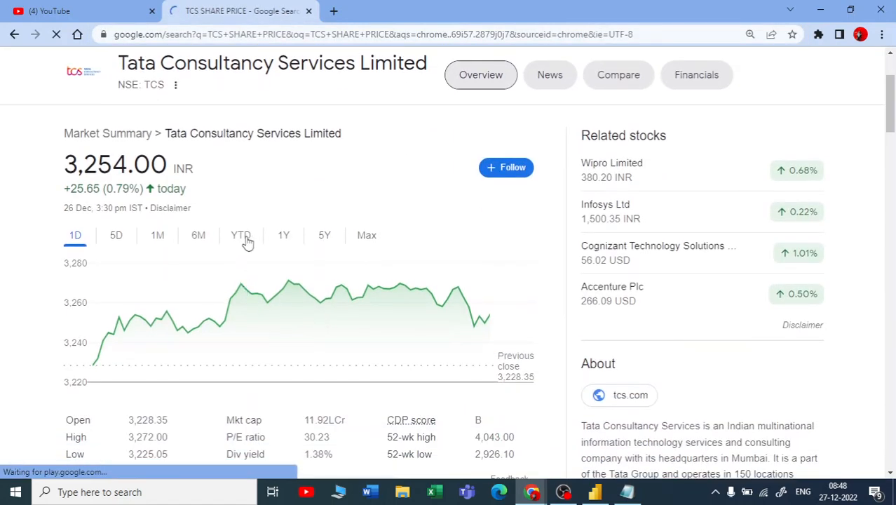
pyautogui.click(240, 239)
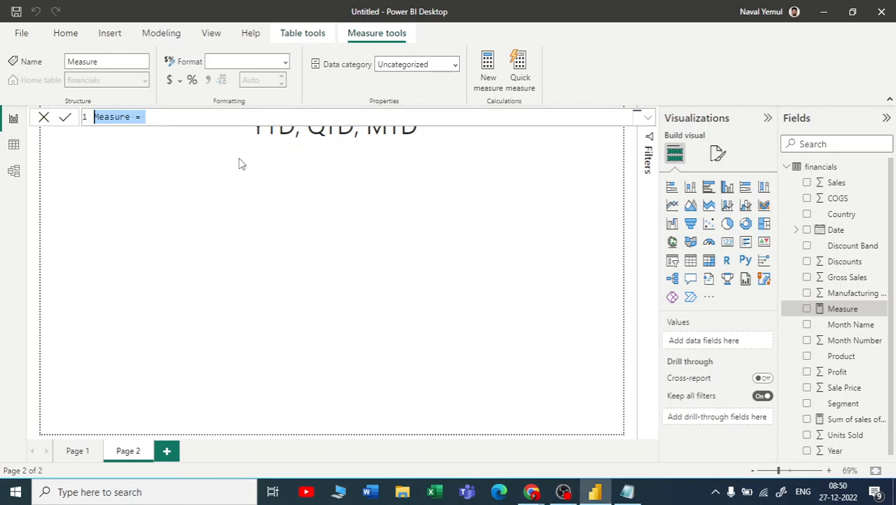
# Step: Define the new measure in Power BI Desktop as YTD = TOTALYTD(SUM(financials[ Sales]),financials[Date].[Date]) and commit it
pyautogui.write('y')
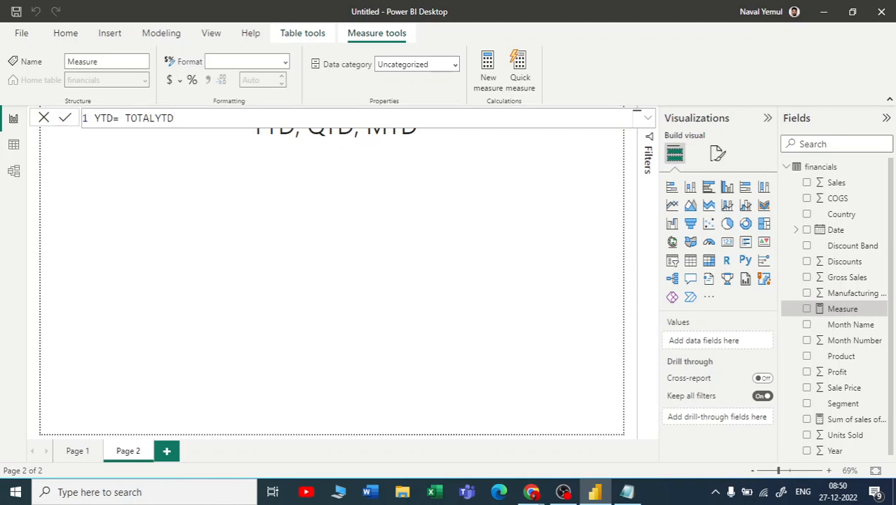
pyautogui.write('(')
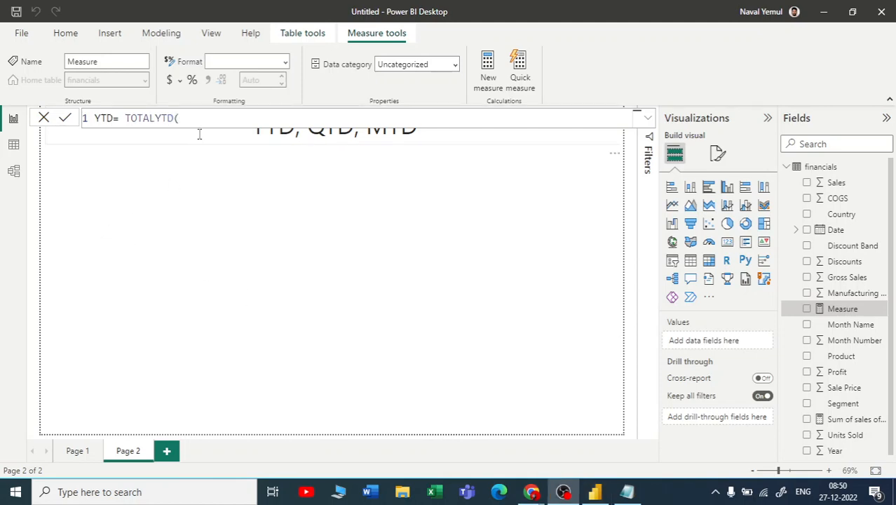
pyautogui.write('SUM')
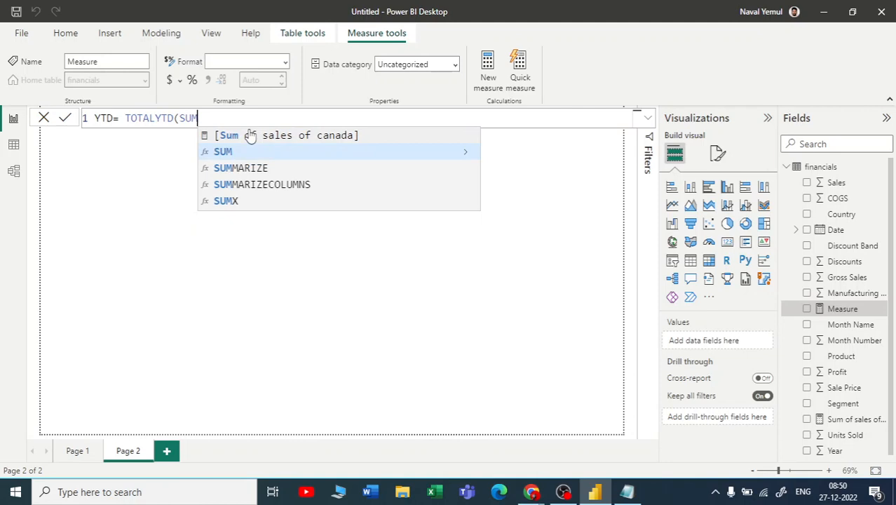
pyautogui.click(319, 154)
pyautogui.click(330, 153)
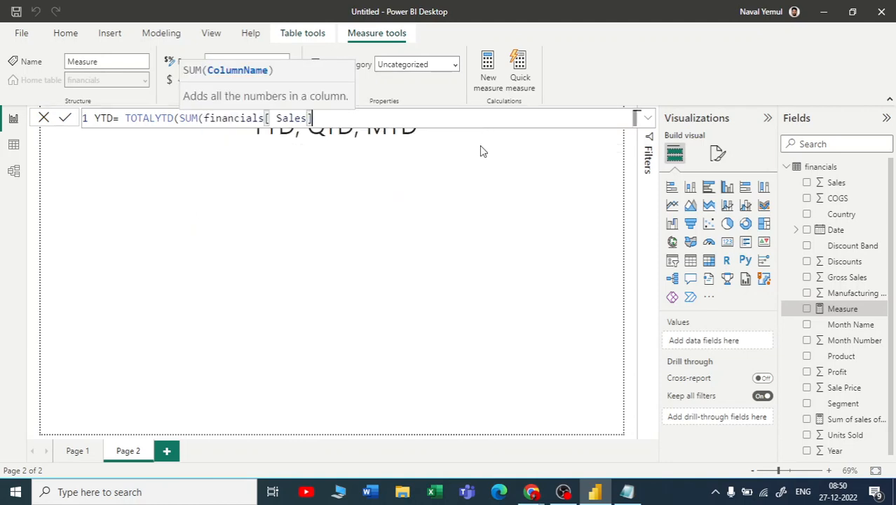
pyautogui.write(')')
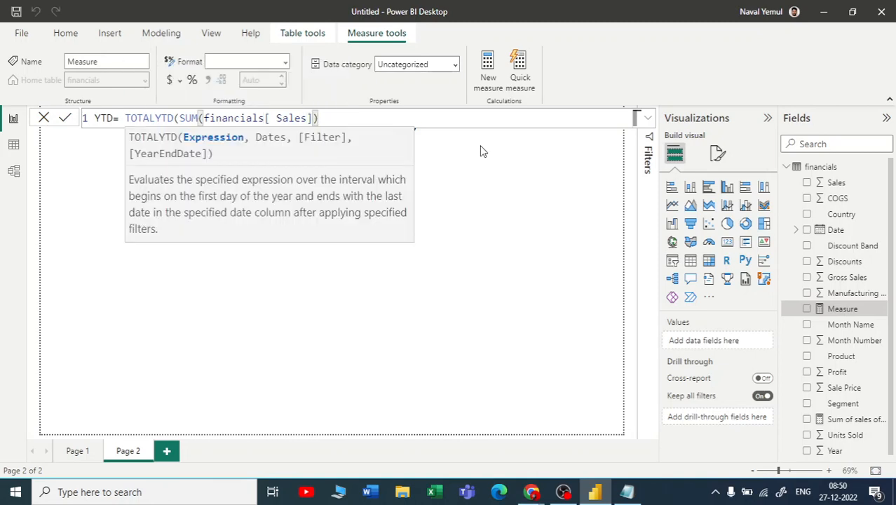
pyautogui.click(564, 492)
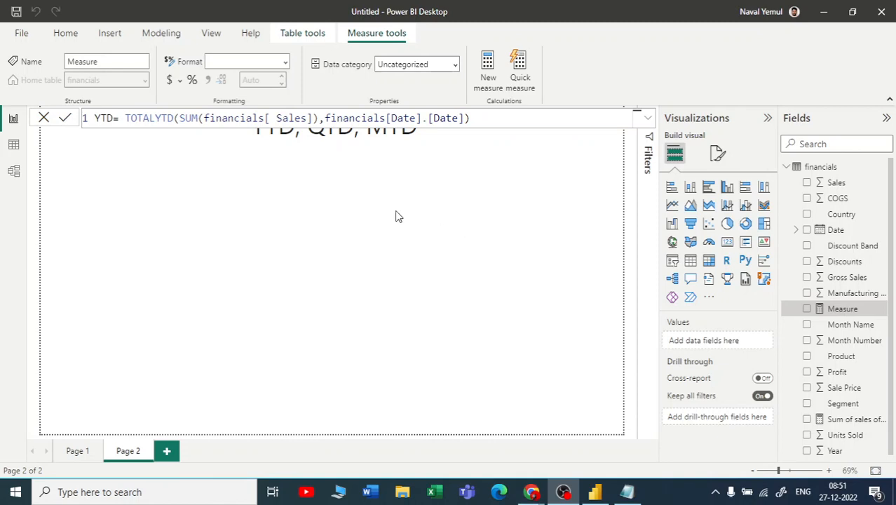
pyautogui.click(197, 195)
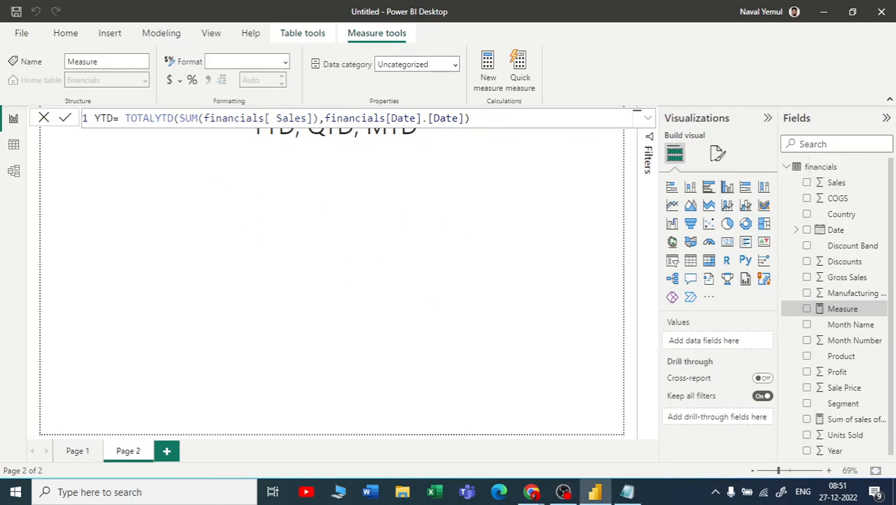
pyautogui.press('Return')
pyautogui.click(620, 206)
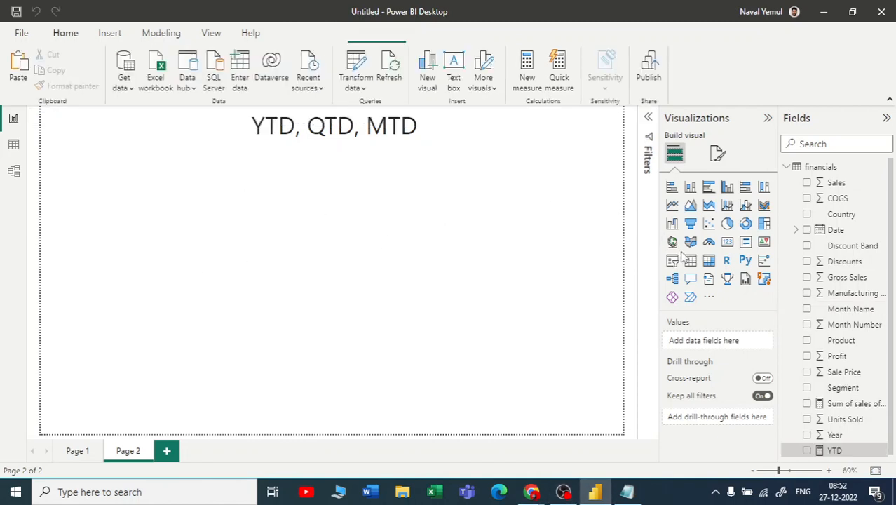
# Step: Insert a taller table visual below the page title, containing the Date hierarchy and Sales fields
pyautogui.click(690, 261)
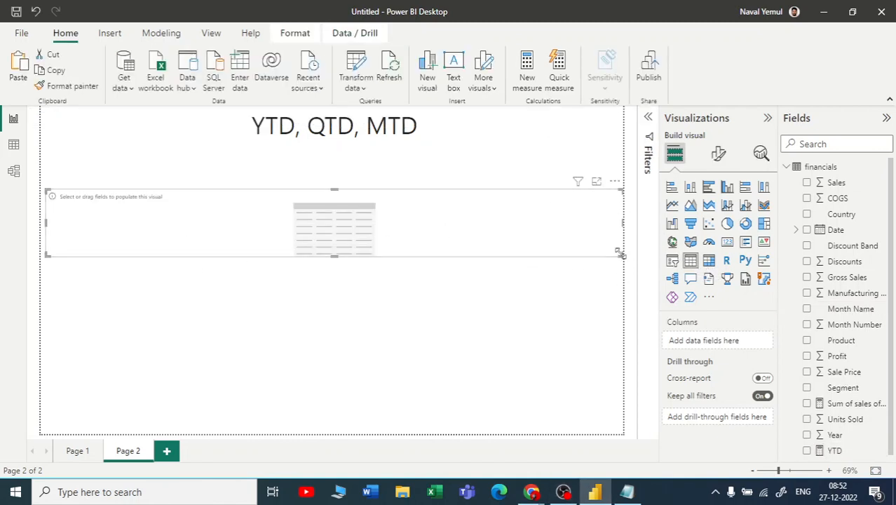
pyautogui.moveTo(621, 254); pyautogui.dragTo(595, 339)
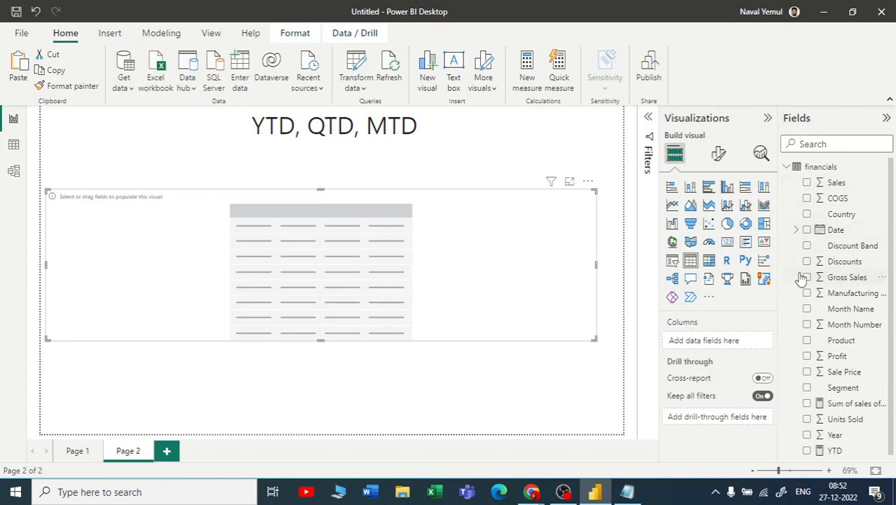
pyautogui.click(807, 229)
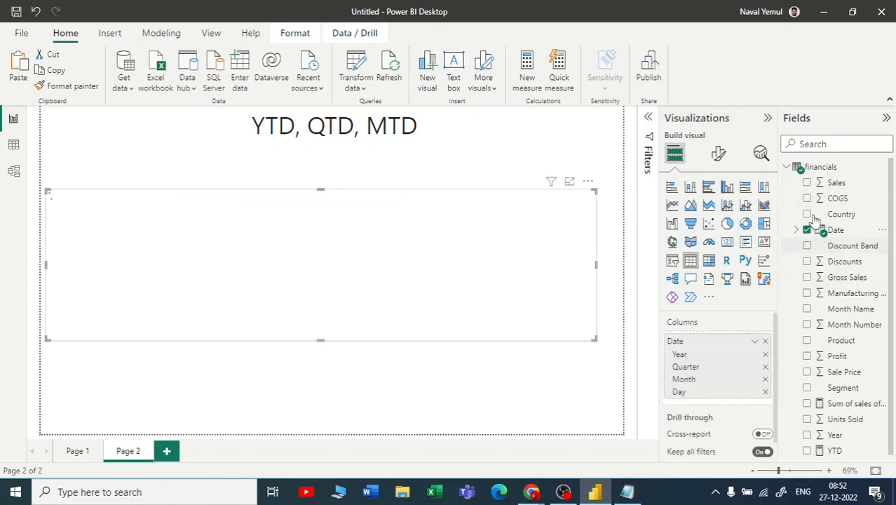
pyautogui.click(808, 182)
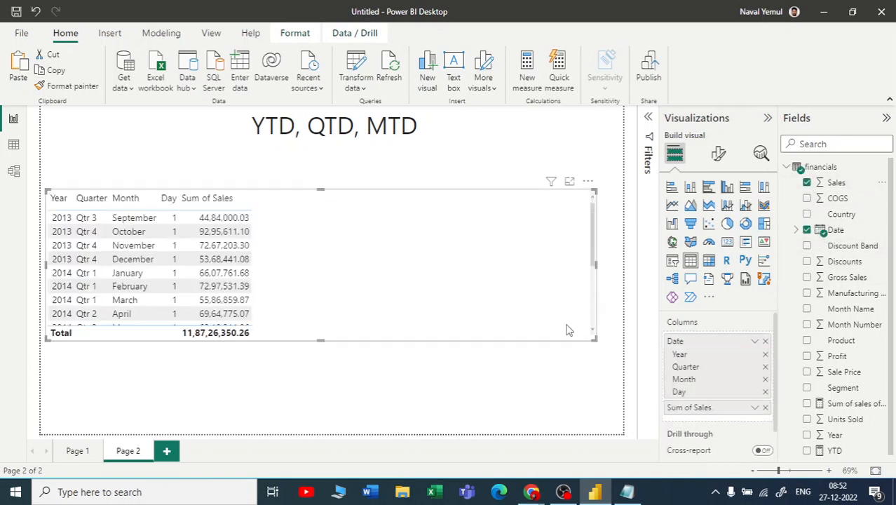
# Step: Extend the table to the bottom of the report page and add the YTD measure as a column
pyautogui.moveTo(595, 337); pyautogui.dragTo(587, 437)
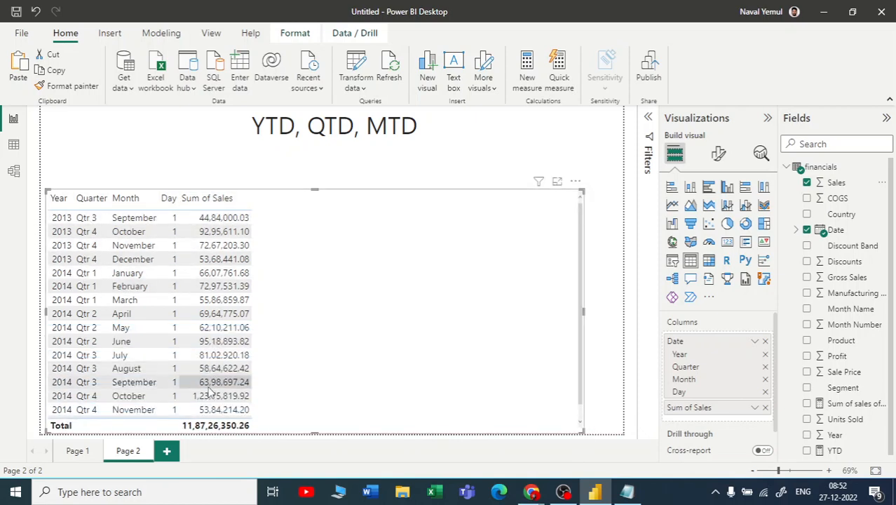
pyautogui.scroll(-1, 216, 383)
pyautogui.scroll(1, 216, 379)
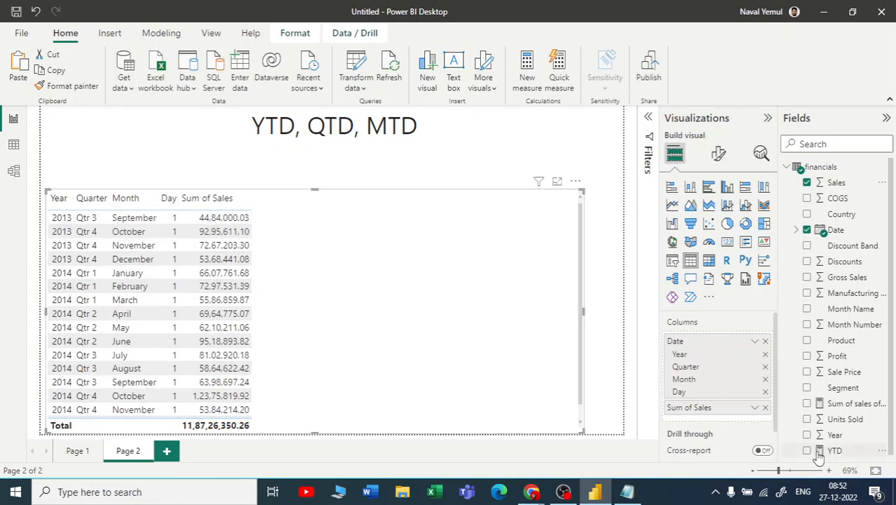
pyautogui.moveTo(798, 451); pyautogui.dragTo(423, 329)
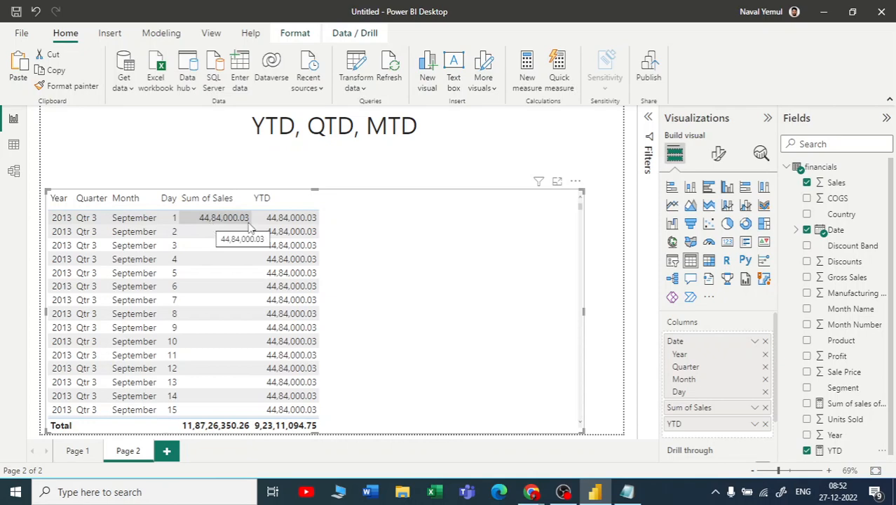
# Step: Examine how the YTD column accumulates the Sum of Sales from September through November 2013
pyautogui.scroll(-1, 282, 235)
pyautogui.scroll(1, 284, 242)
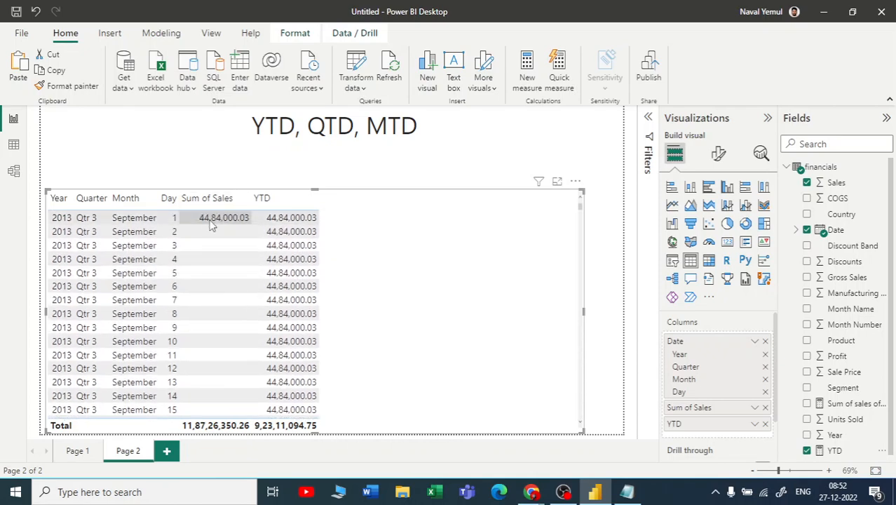
pyautogui.scroll(-2, 184, 284)
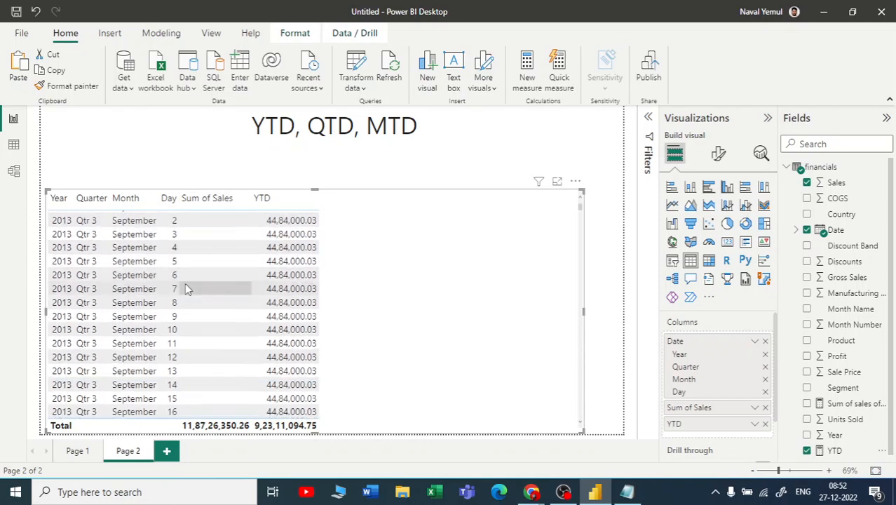
pyautogui.scroll(2, 177, 247)
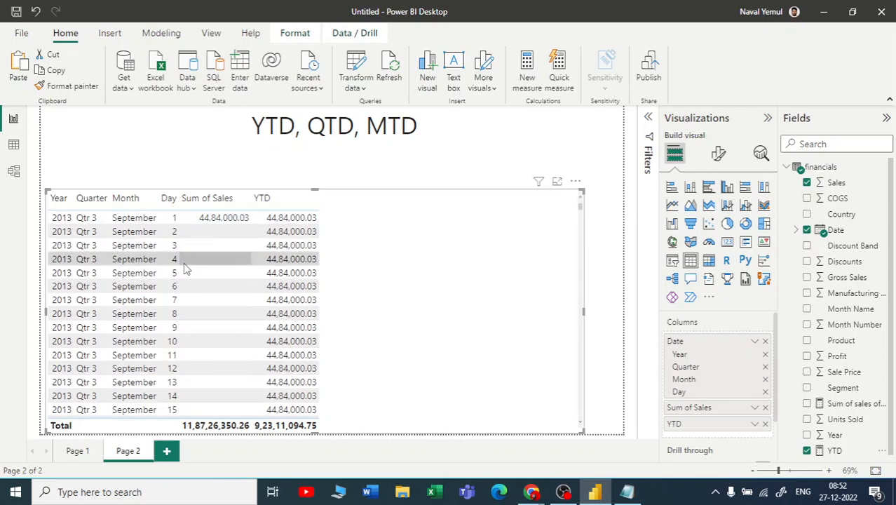
pyautogui.scroll(-8, 172, 267)
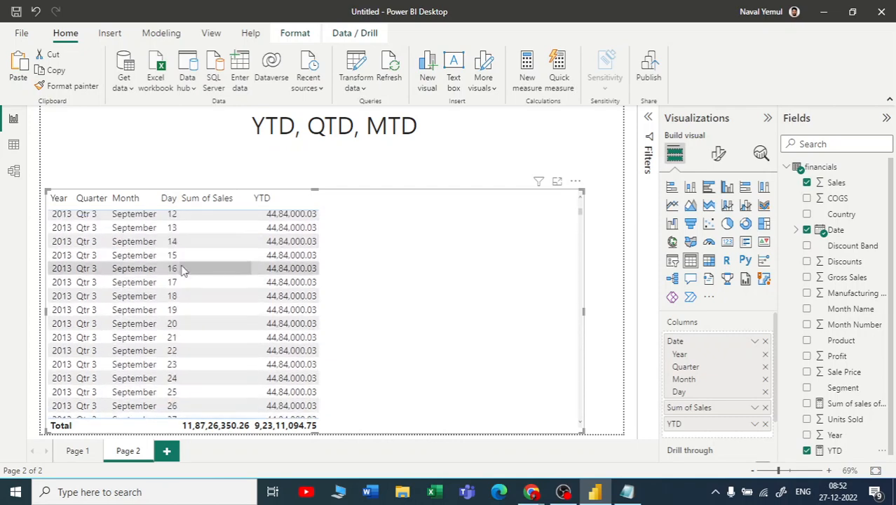
pyautogui.scroll(-1, 175, 316)
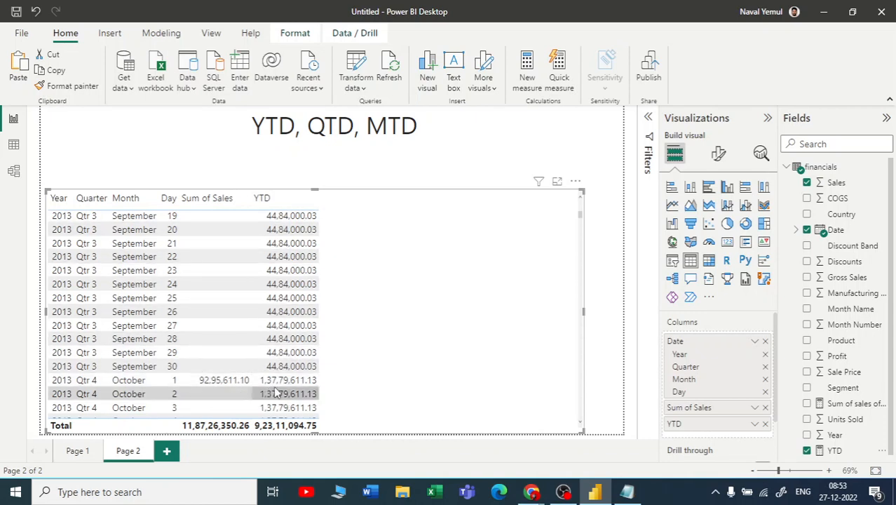
pyautogui.scroll(6, 274, 341)
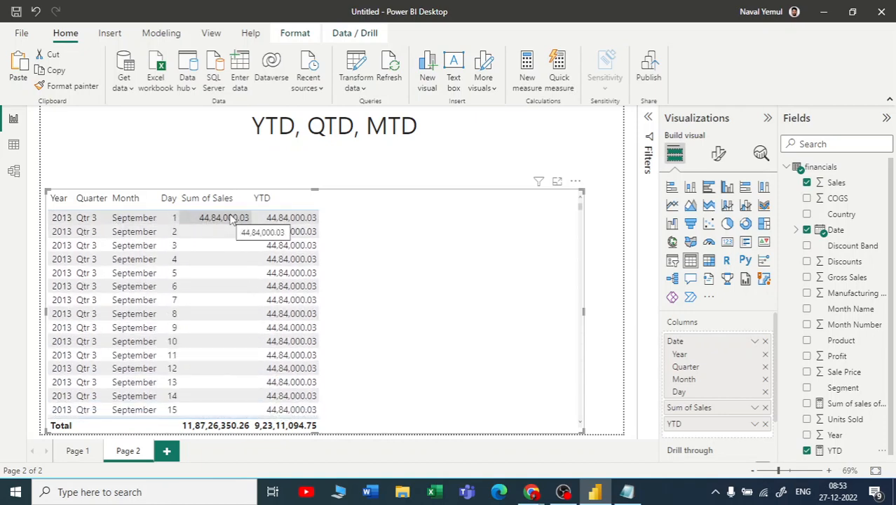
pyautogui.scroll(-2, 234, 220)
pyautogui.scroll(-5, 235, 220)
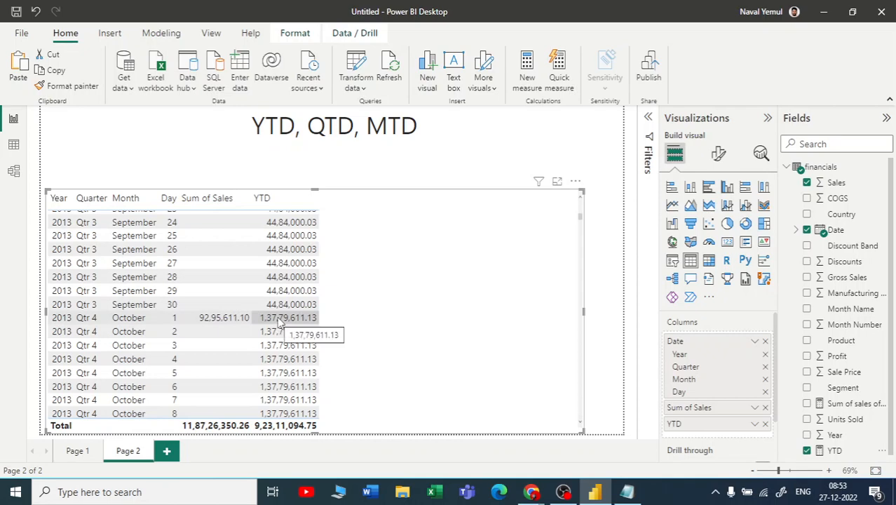
pyautogui.scroll(-1, 279, 322)
pyautogui.scroll(-3, 279, 321)
pyautogui.scroll(8, 282, 319)
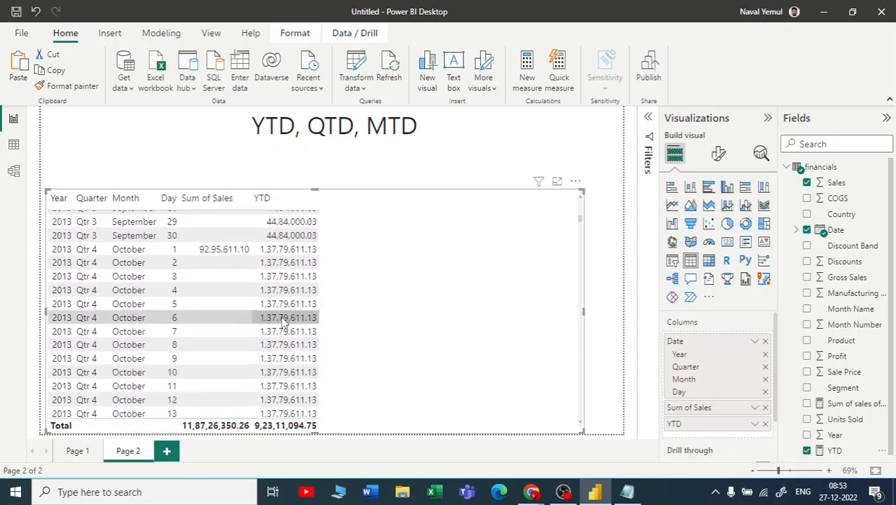
pyautogui.scroll(3, 282, 314)
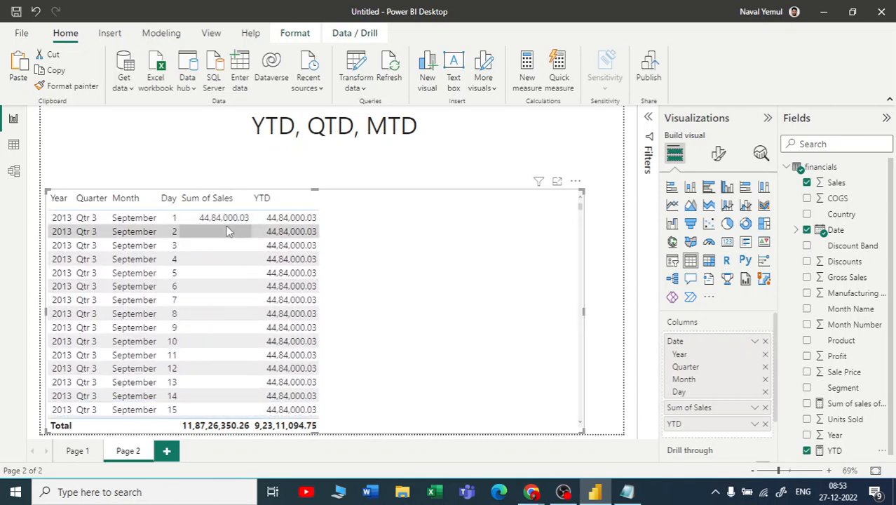
pyautogui.scroll(-1, 233, 227)
pyautogui.scroll(-13, 234, 227)
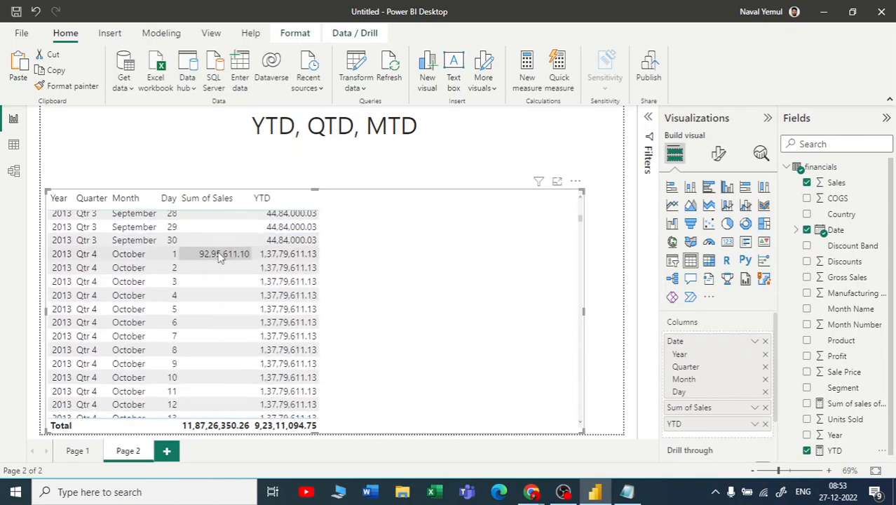
pyautogui.scroll(-4, 222, 262)
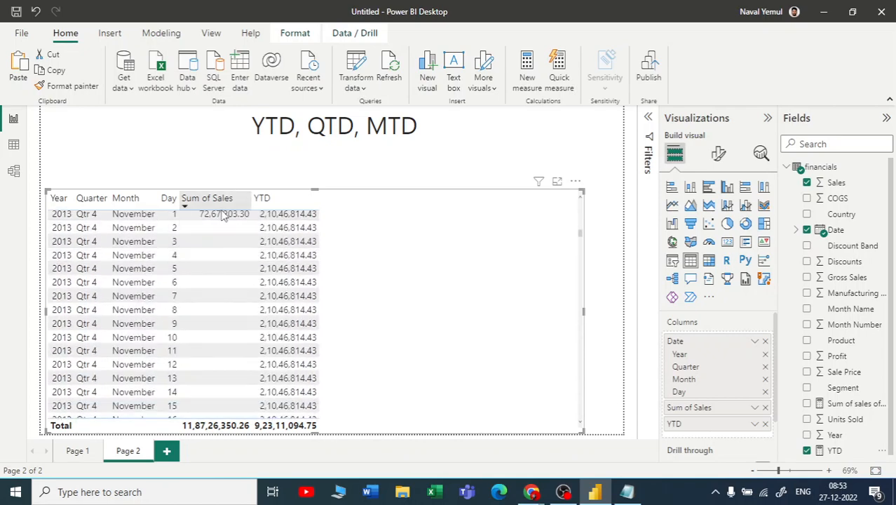
pyautogui.scroll(2, 222, 232)
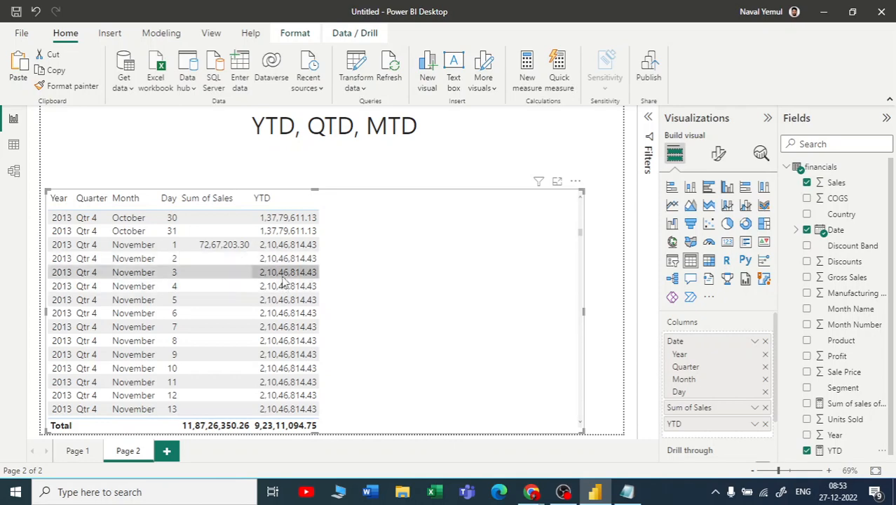
# Step: Check how the daily YTD values carry forward from the start of September into December 2013
pyautogui.scroll(3, 254, 279)
pyautogui.scroll(15, 252, 277)
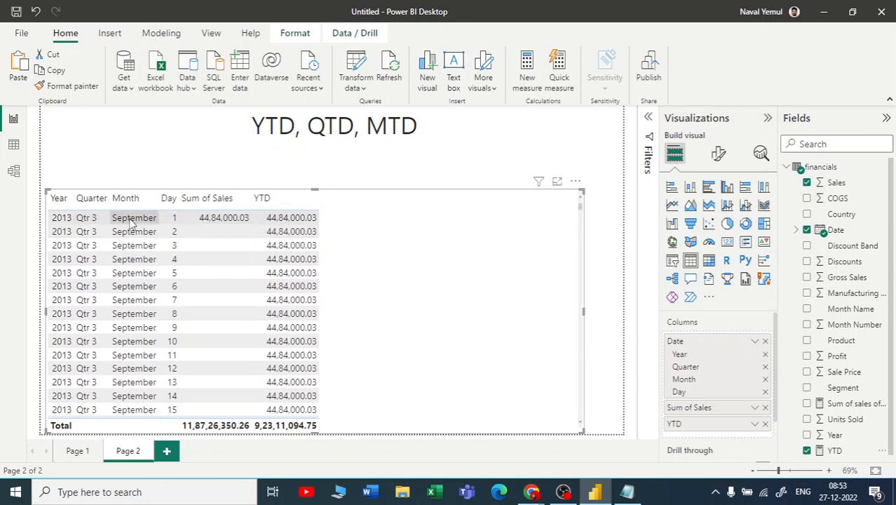
pyautogui.scroll(-15, 214, 219)
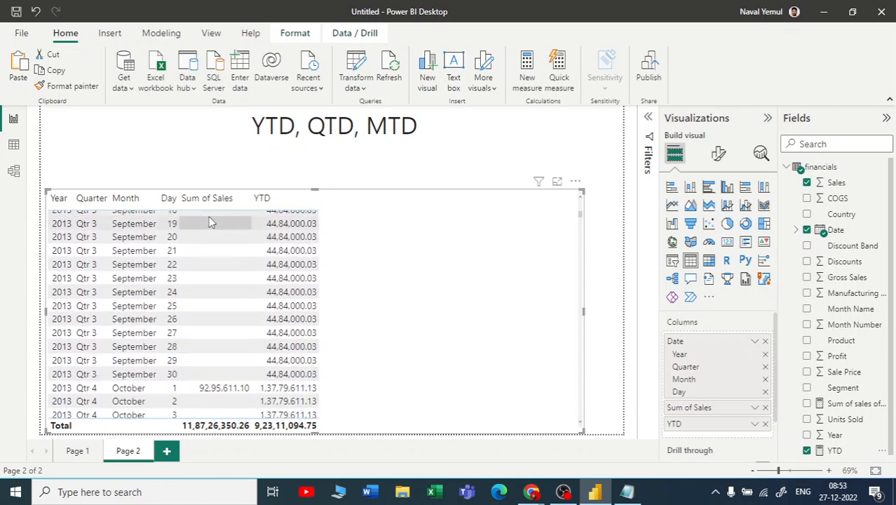
pyautogui.scroll(-15, 227, 259)
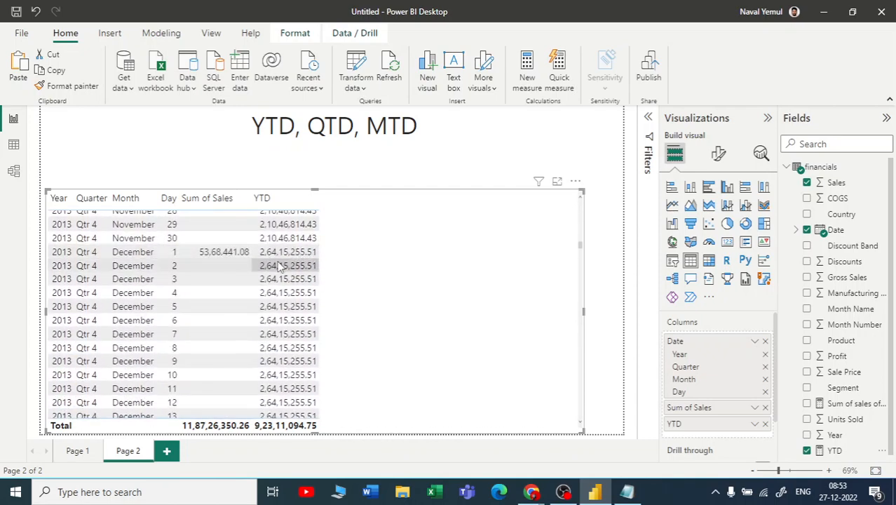
pyautogui.scroll(-7, 284, 279)
pyautogui.scroll(20, 285, 281)
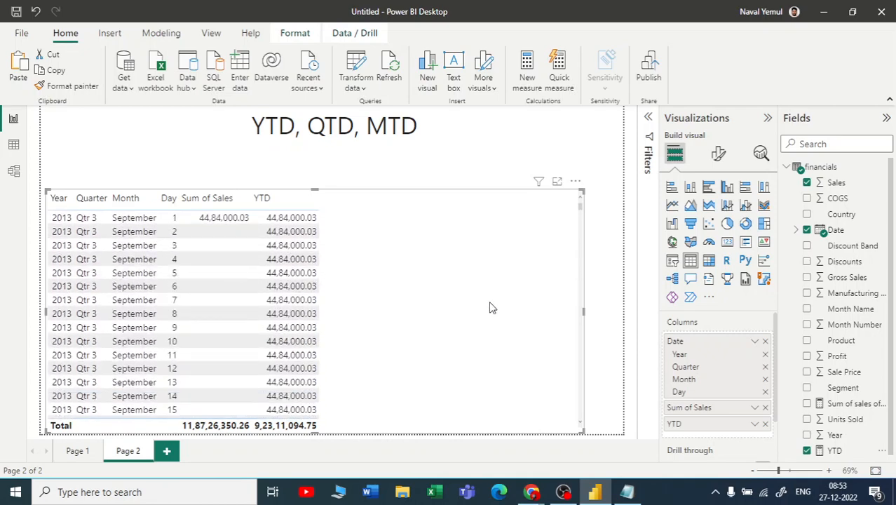
# Step: Remove the Day level from the table's Date hierarchy and review the monthly YTD values across 2013 and 2014
pyautogui.click(766, 392)
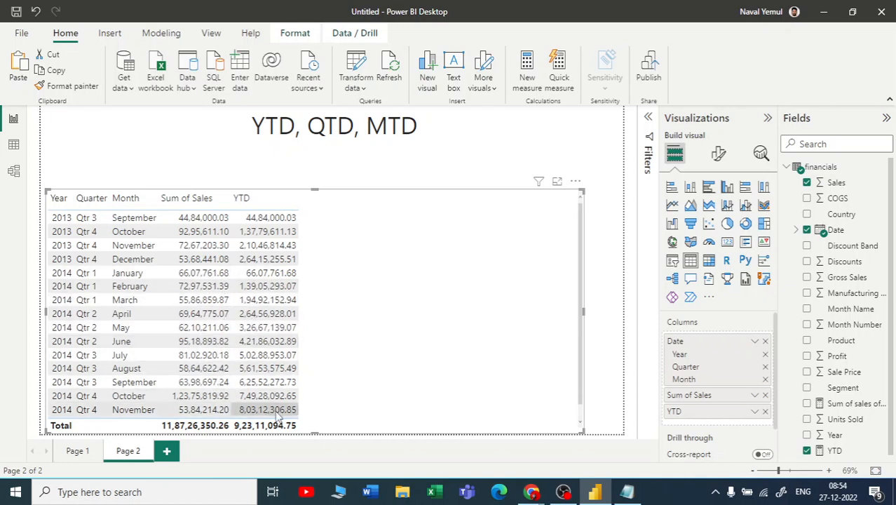
pyautogui.scroll(-1, 280, 415)
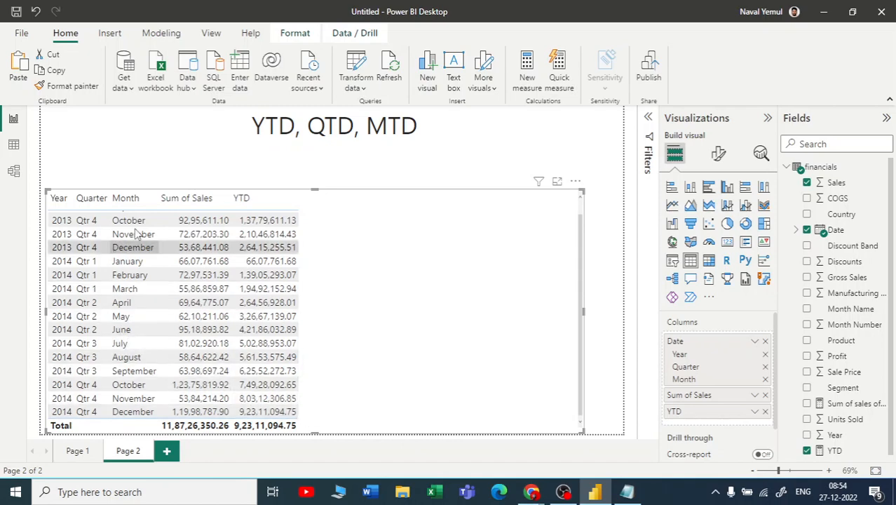
pyautogui.scroll(1, 239, 249)
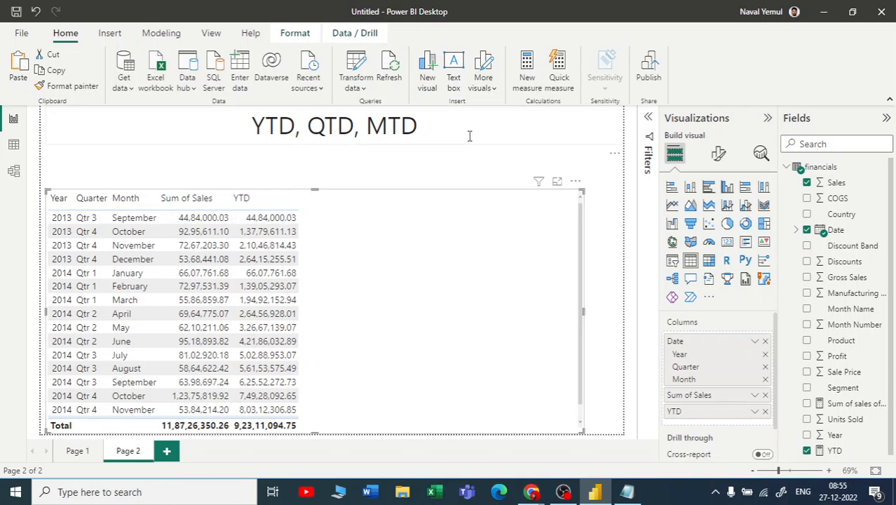
pyautogui.moveTo(453, 125); pyautogui.dragTo(267, 146)
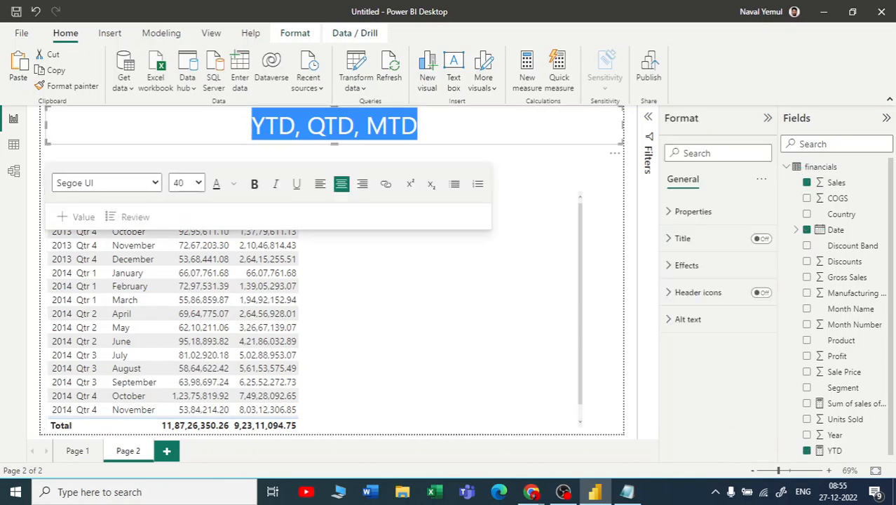
pyautogui.hotkey('alt', 'Tab')
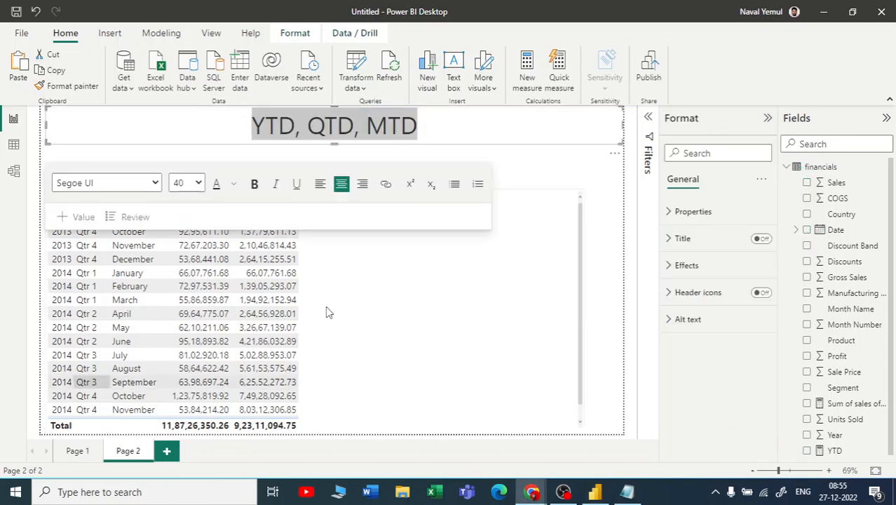
pyautogui.hotkey('alt', 'Tab')
pyautogui.click(606, 189)
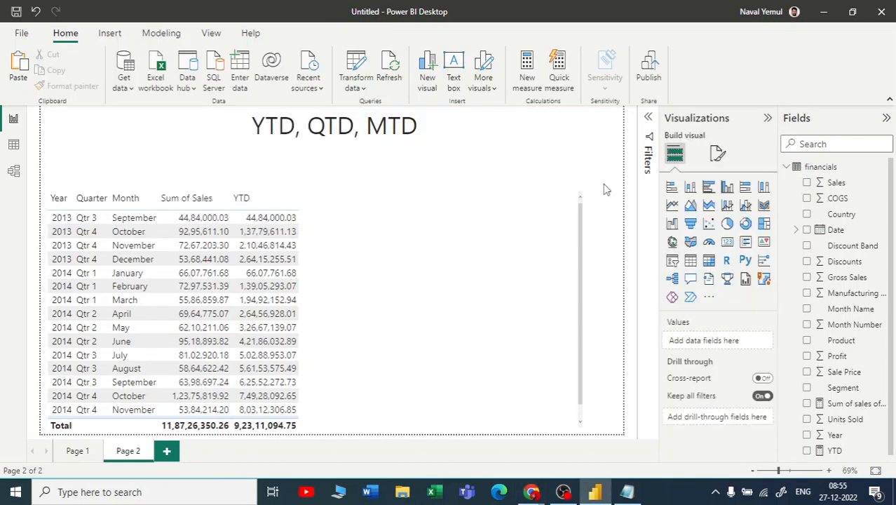